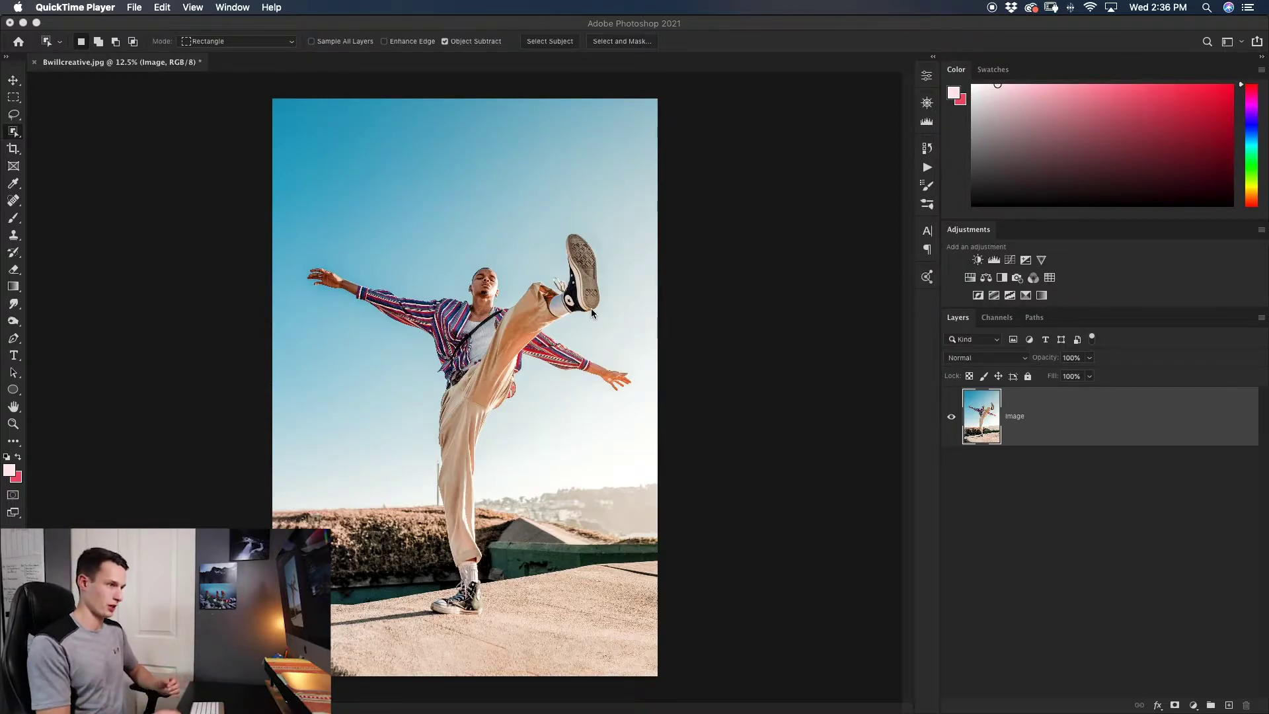
Duplicate the photo layer and remove the copy's background to isolate the kicking man
{"action": "left_click", "coordinate": [1066, 410]}
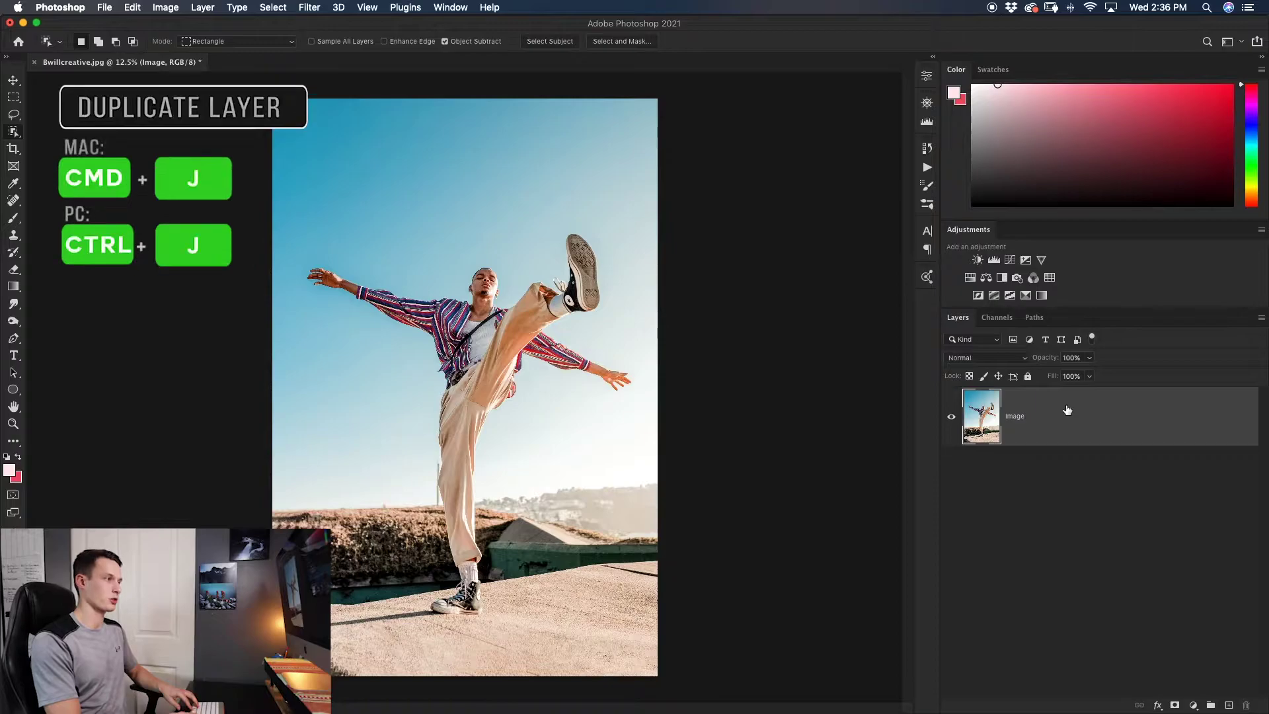
{"action": "key", "text": "super+j"}
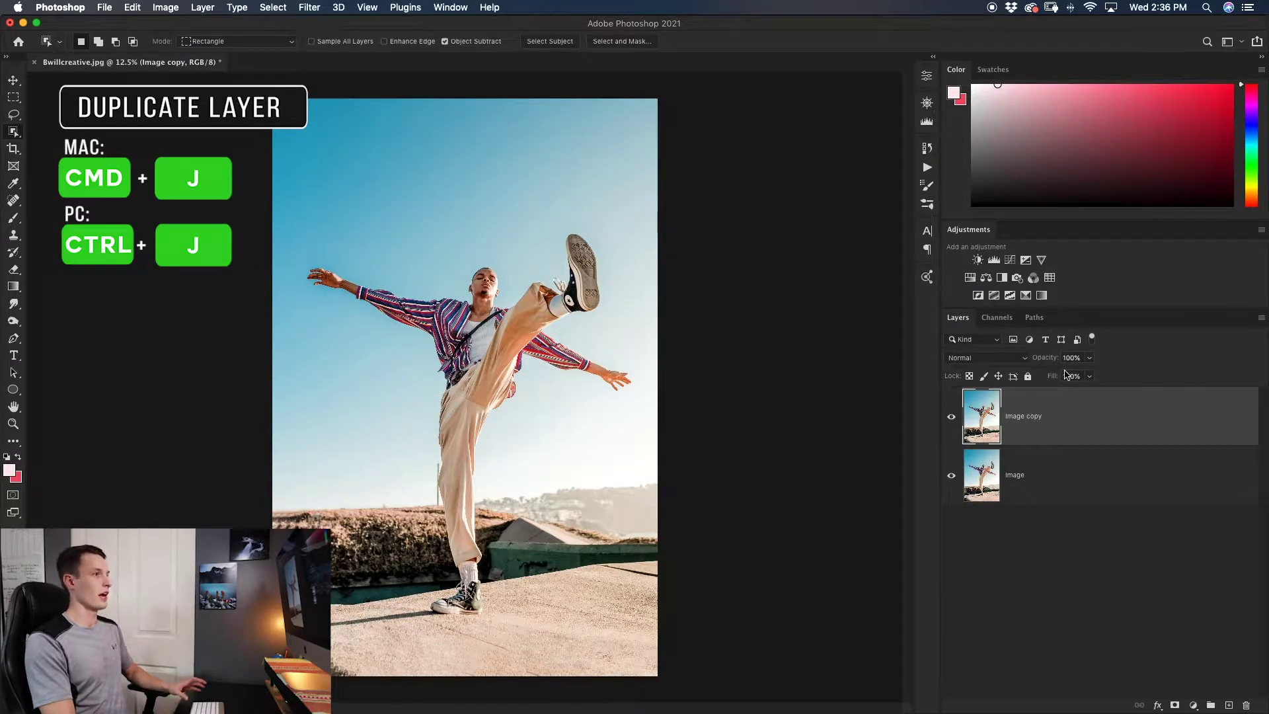
{"action": "left_click", "coordinate": [925, 77]}
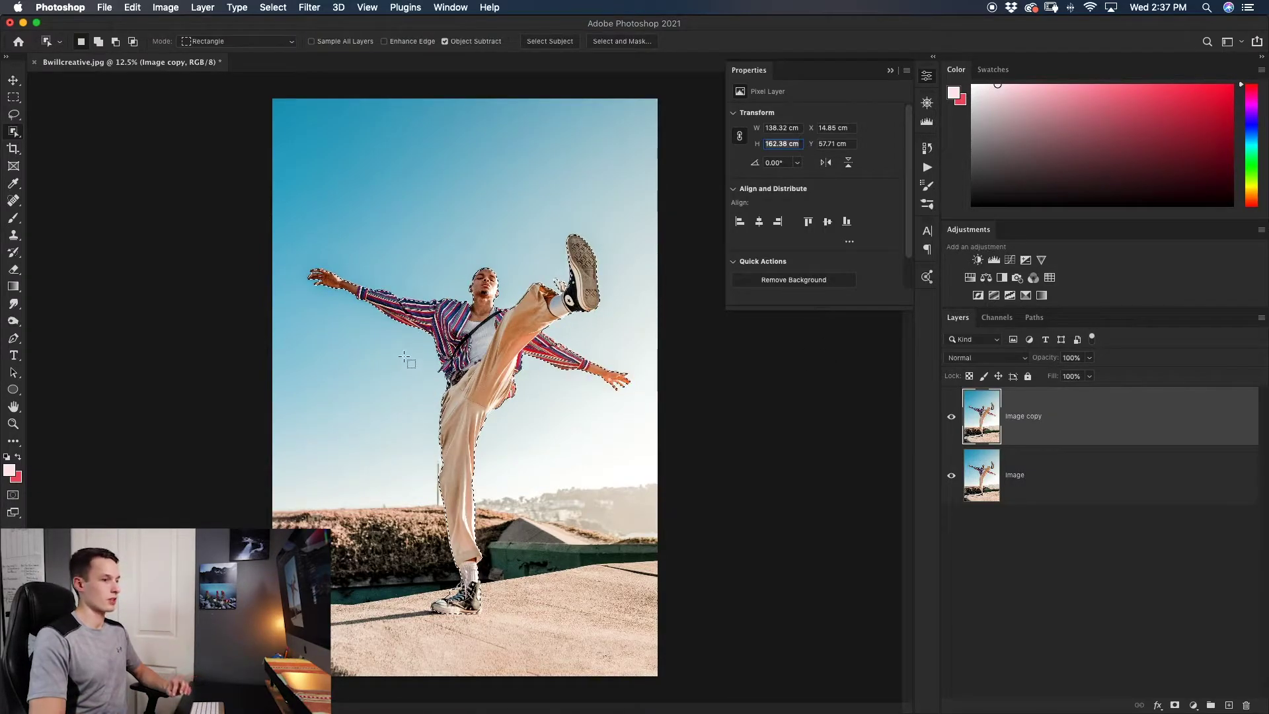
{"action": "left_click", "coordinate": [1174, 705]}
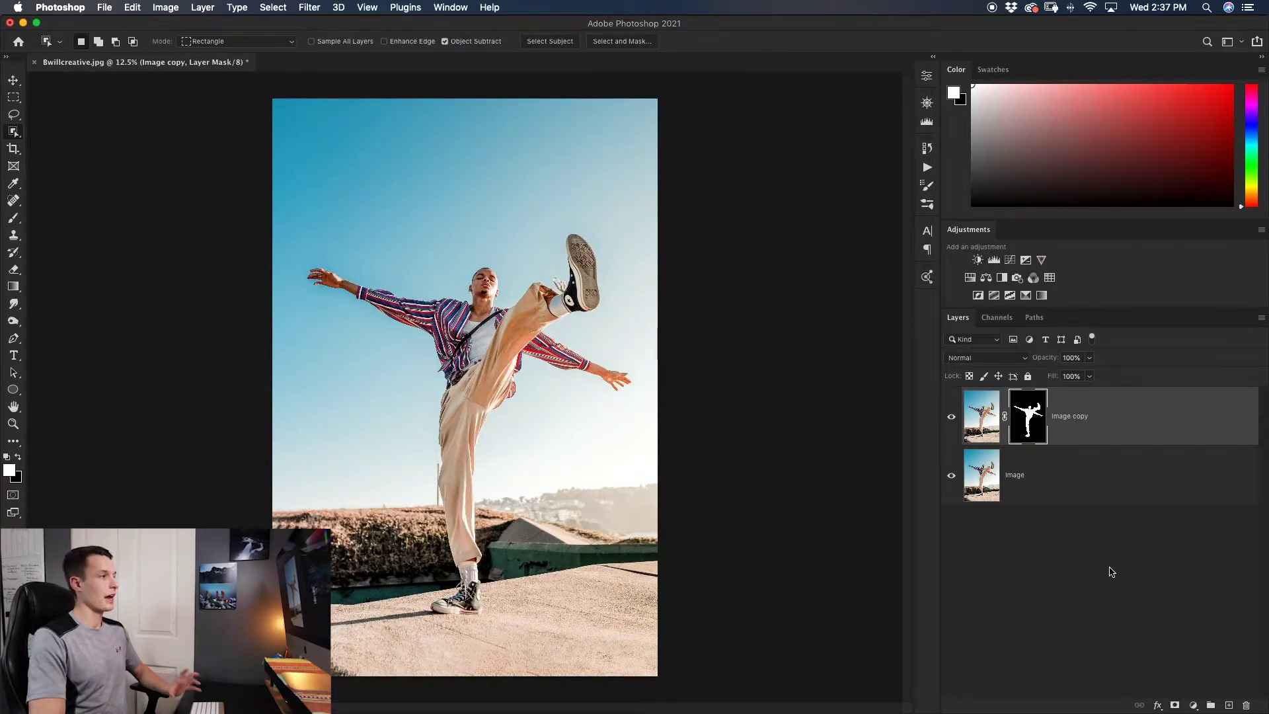
Check the cutout by hiding and reshowing the original layer, then open the copy's layer style
{"action": "left_click", "coordinate": [951, 476]}
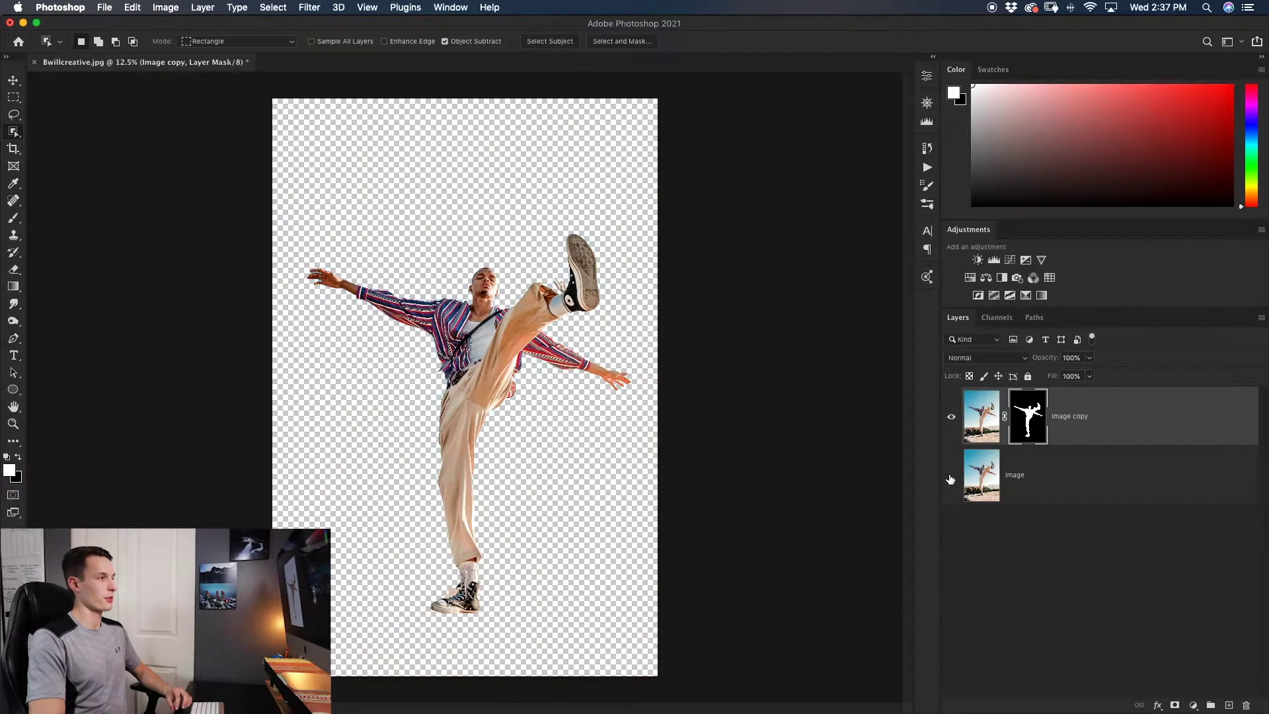
{"action": "left_click", "coordinate": [950, 476]}
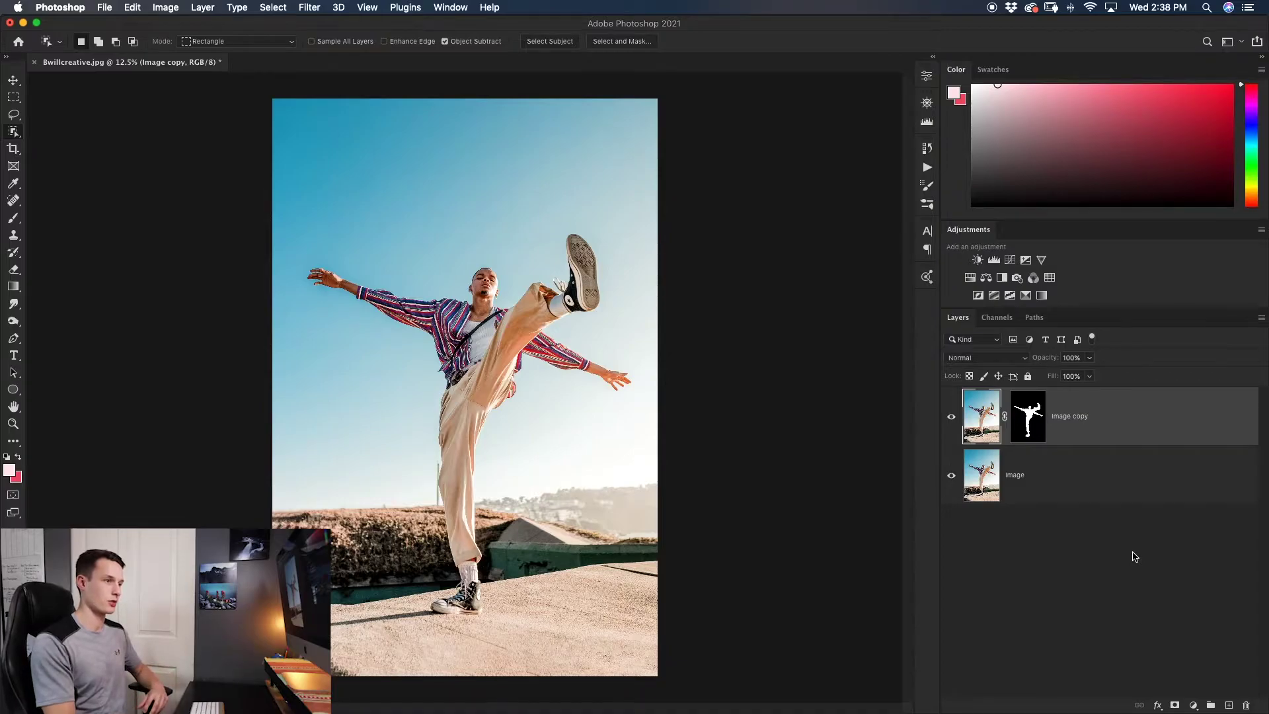
{"action": "double_click", "coordinate": [1127, 419]}
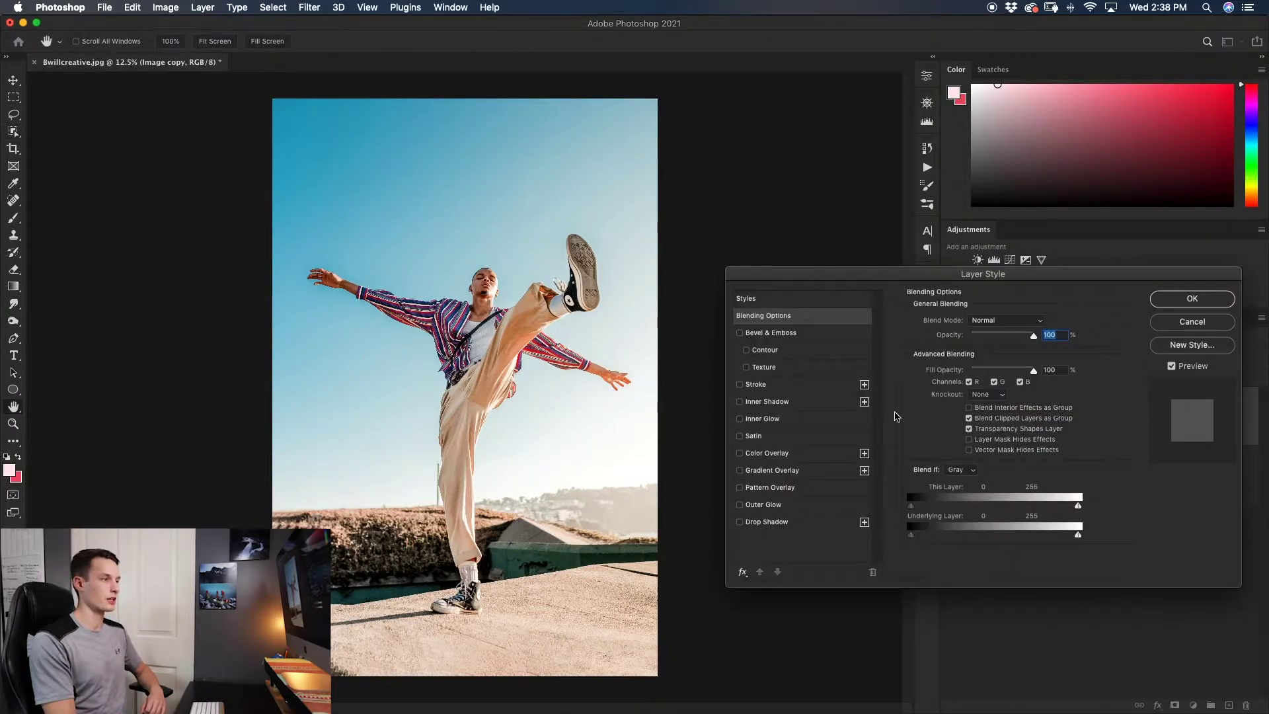
Give the cut-out man a 46 px Stroke in colour fcb827
{"action": "left_click", "coordinate": [782, 389]}
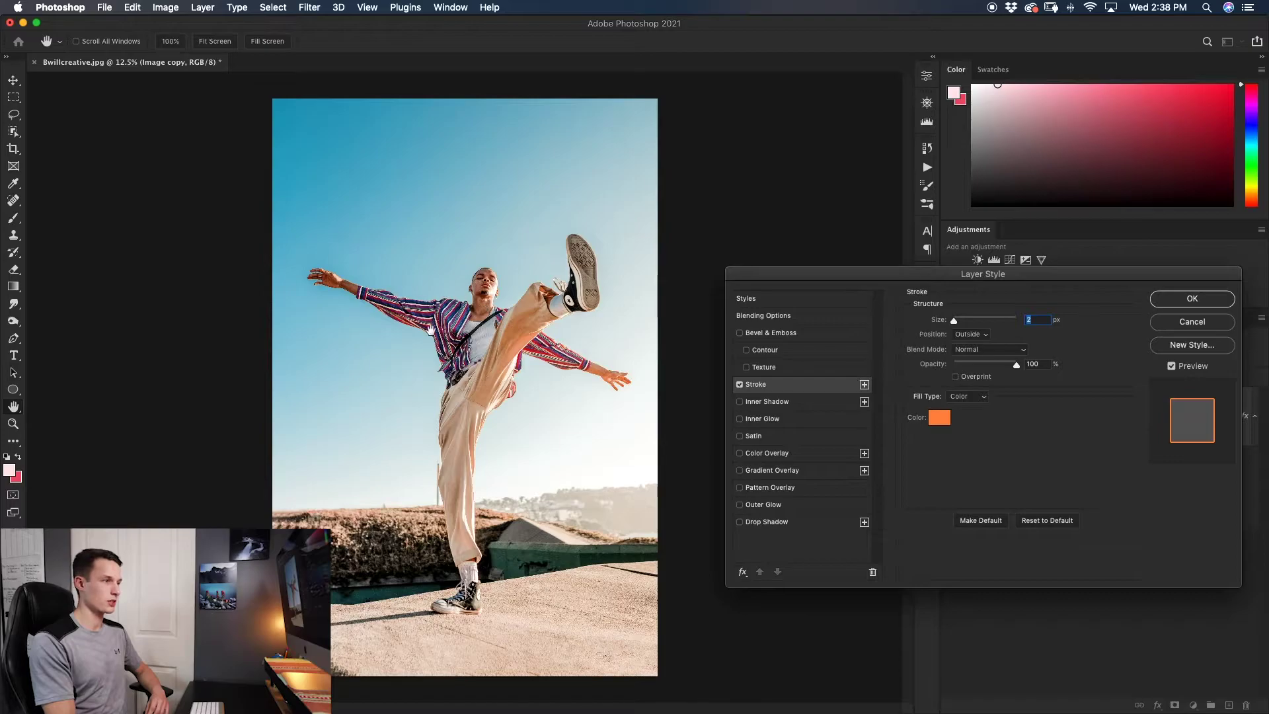
{"action": "left_click_drag", "start_coordinate": [954, 321], "coordinate": [967, 322]}
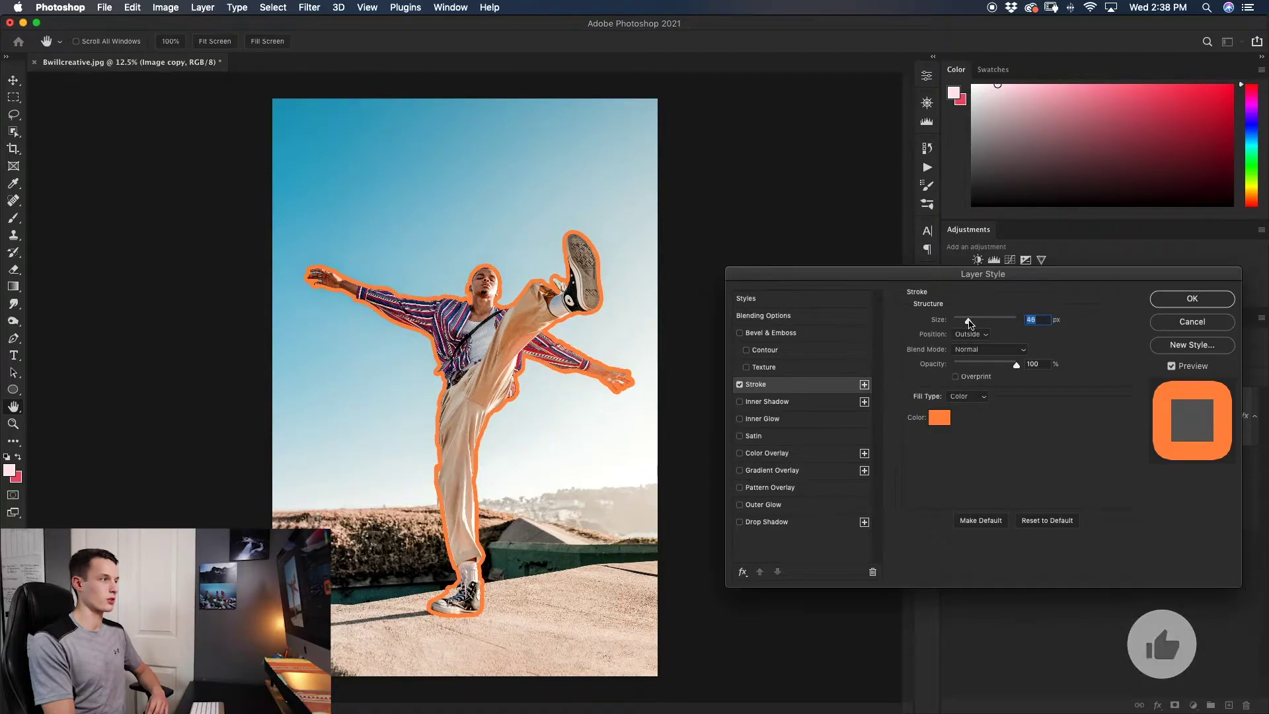
{"action": "left_click", "coordinate": [939, 422]}
{"action": "left_click_drag", "start_coordinate": [366, 124], "coordinate": [265, 108]}
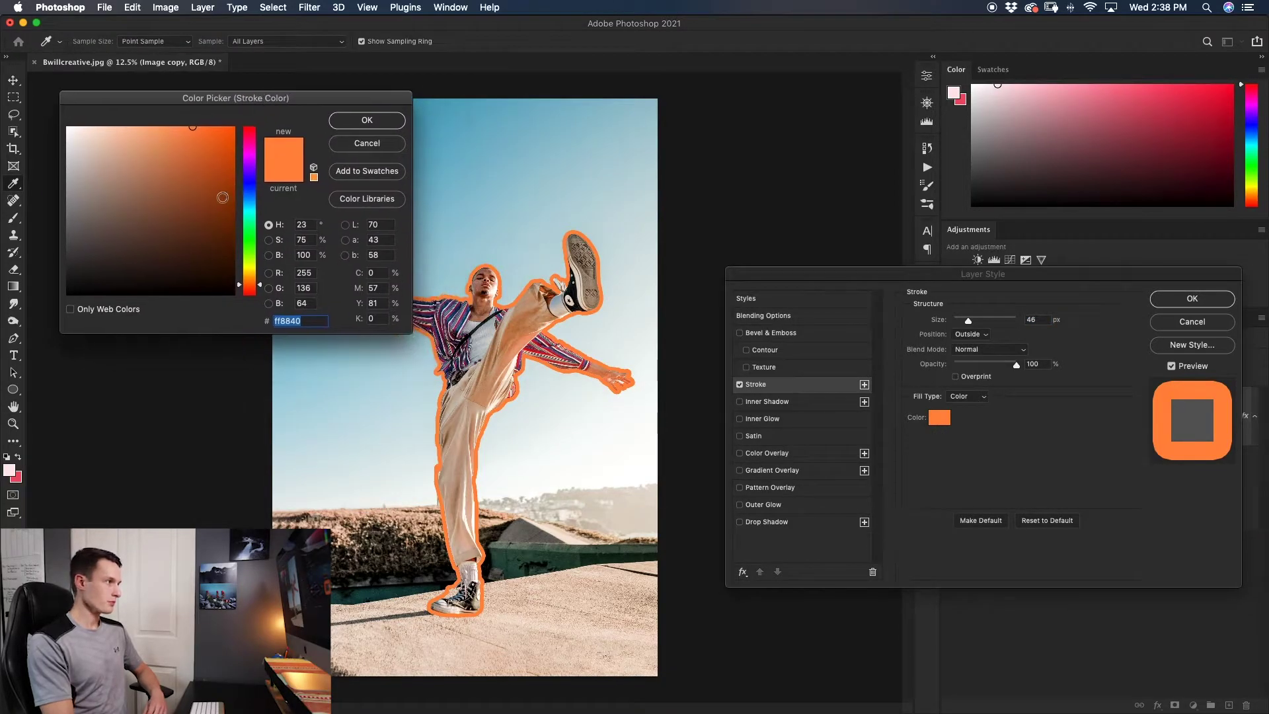
{"action": "type", "text": "21b0c5"}
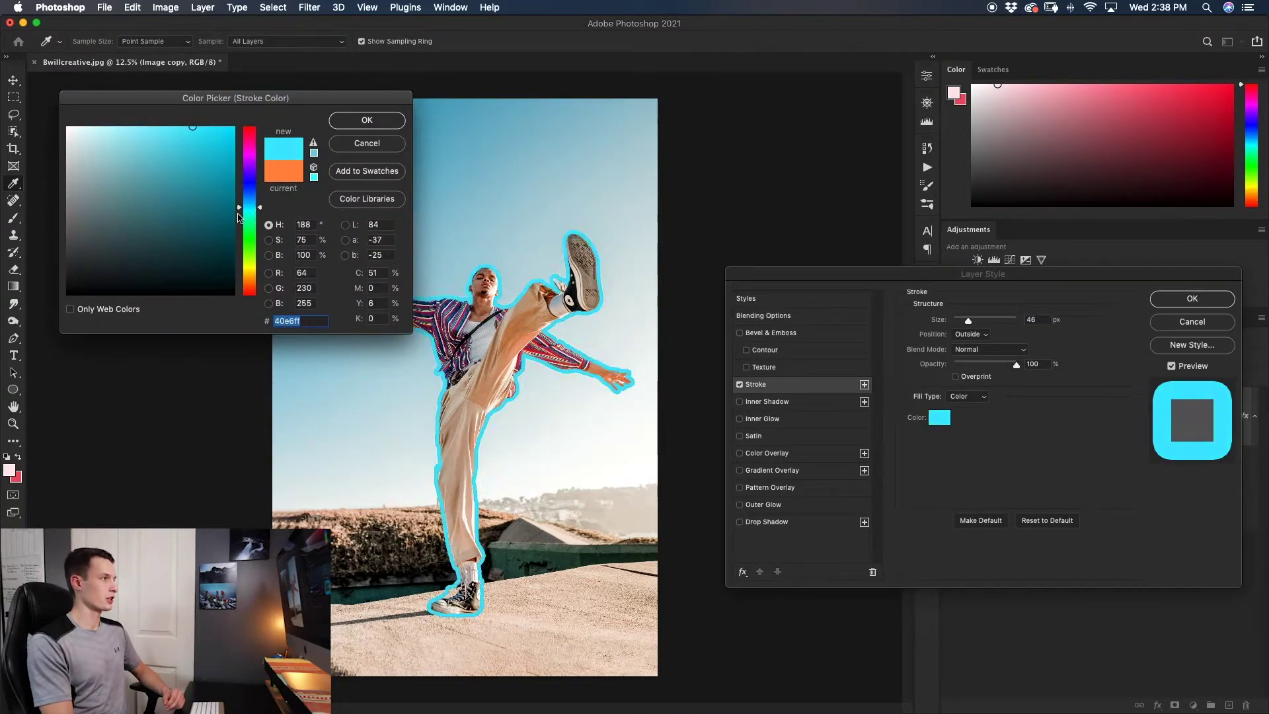
{"action": "left_click_drag", "start_coordinate": [252, 182], "coordinate": [249, 147]}
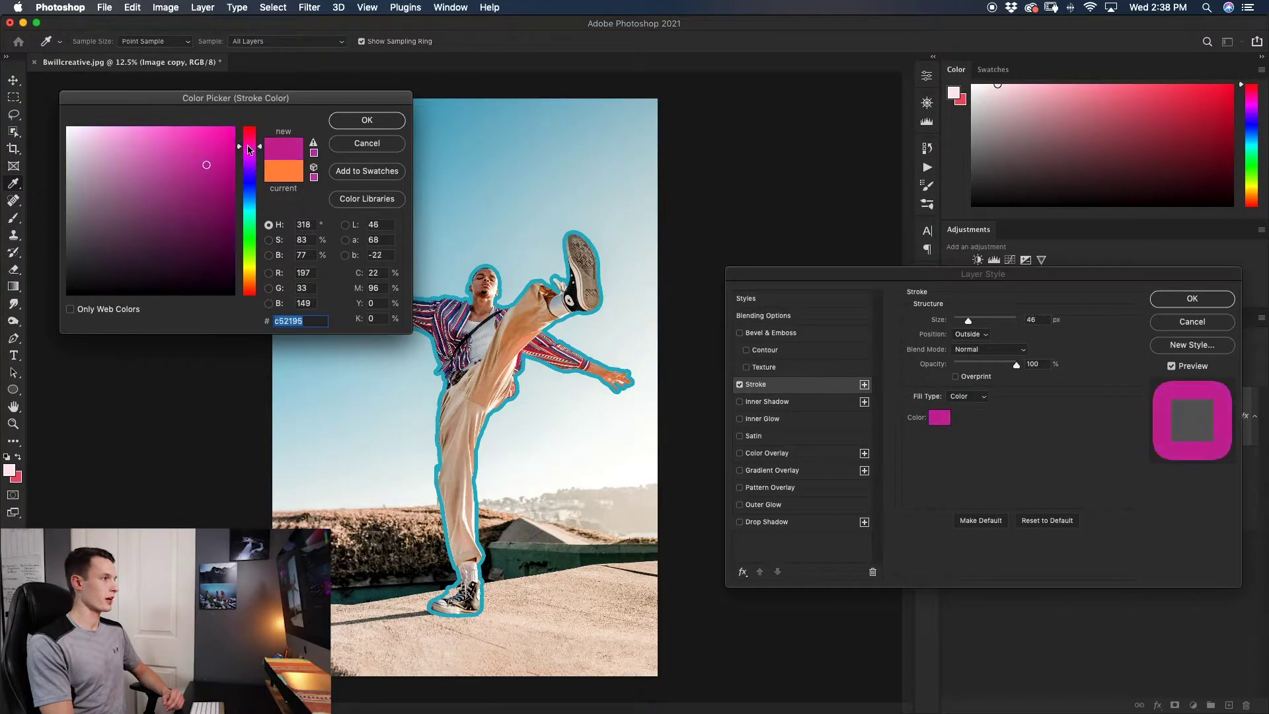
{"action": "type", "text": "fcb827"}
{"action": "left_click", "coordinate": [387, 121]}
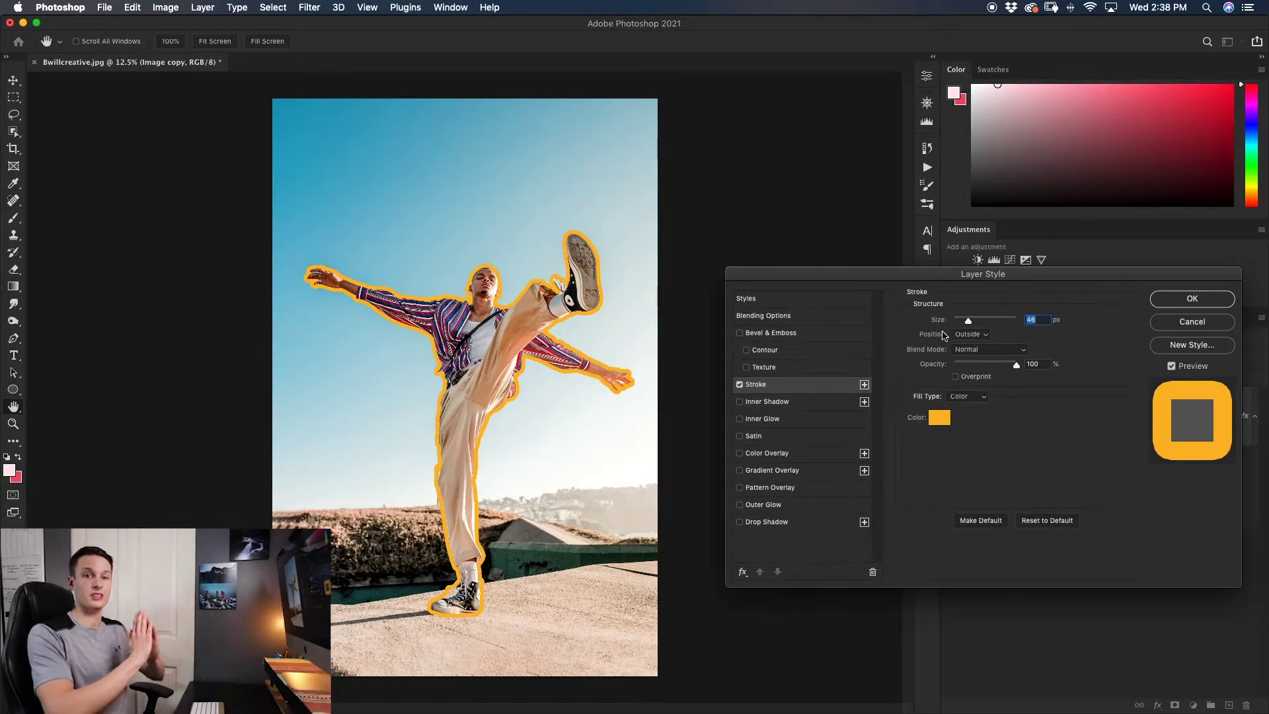
{"action": "left_click", "coordinate": [968, 334]}
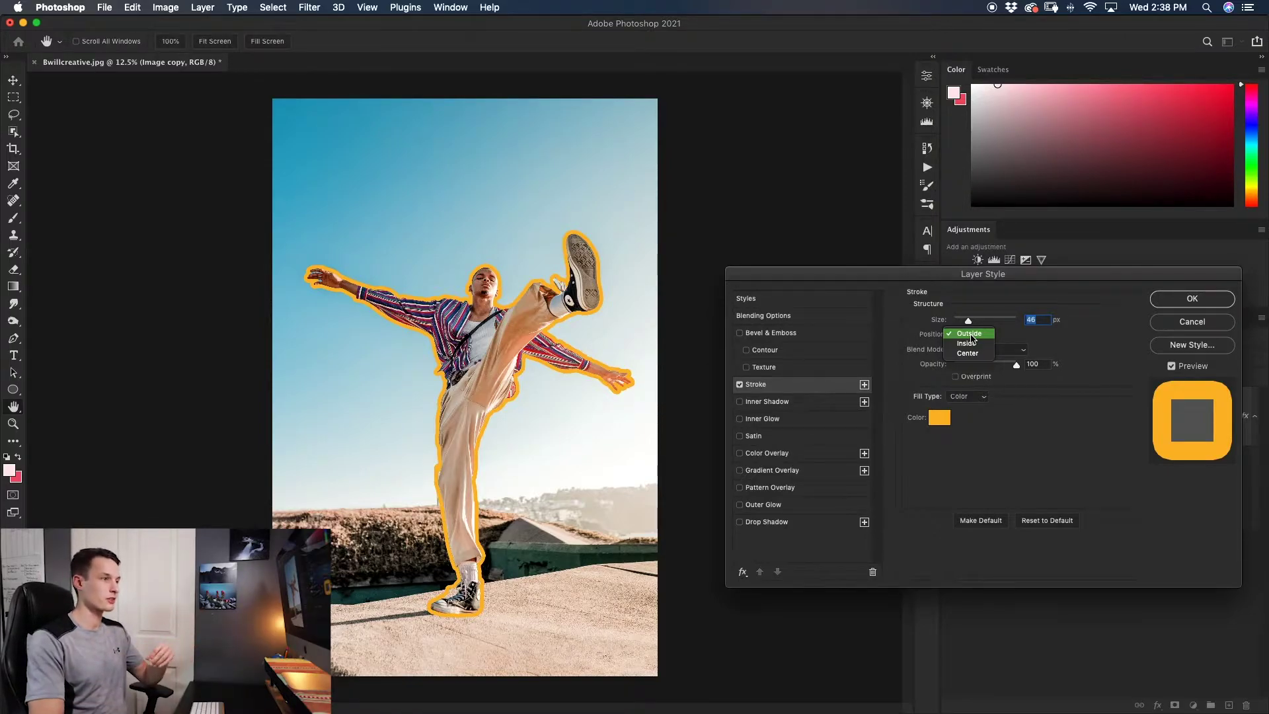
{"action": "left_click", "coordinate": [966, 343]}
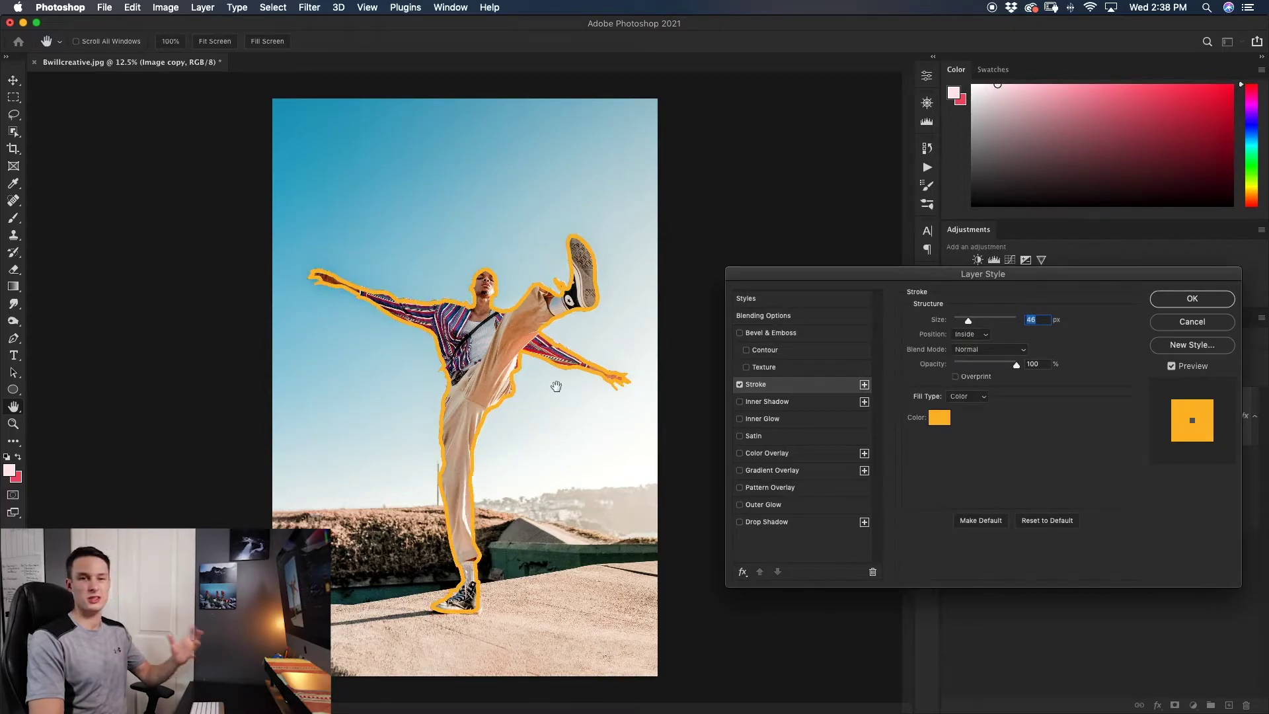
{"action": "left_click", "coordinate": [983, 335]}
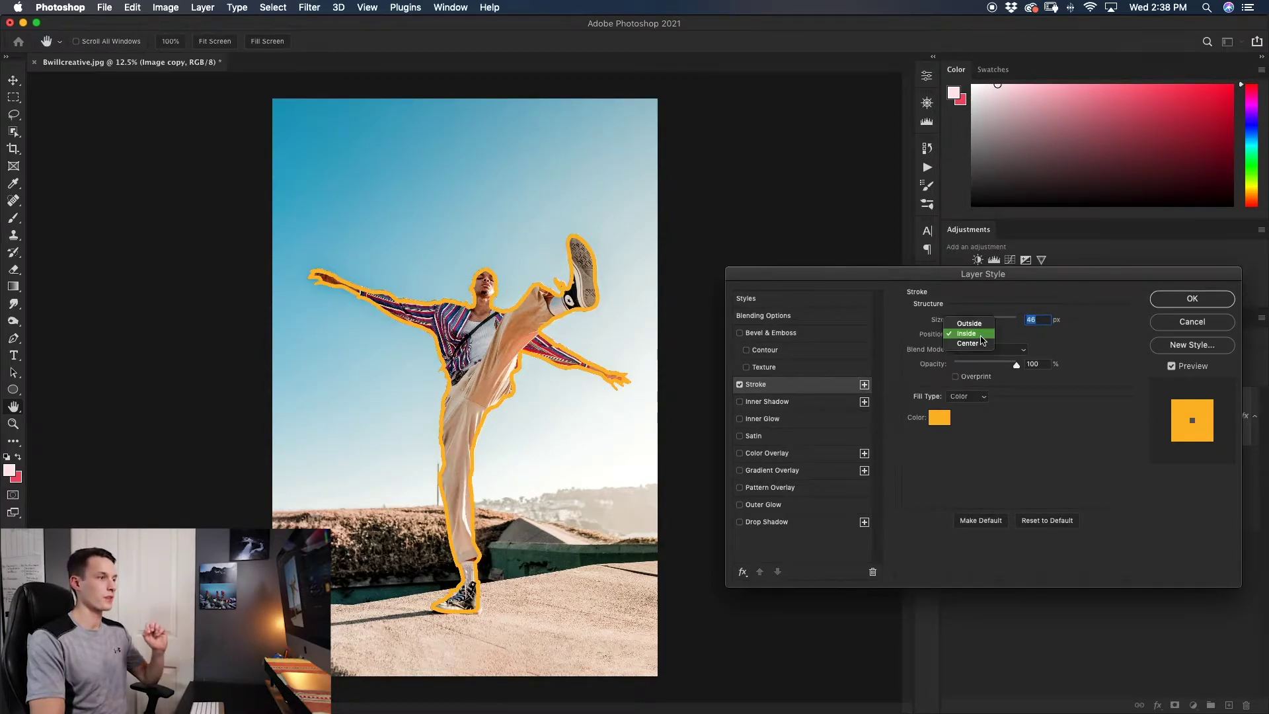
{"action": "left_click", "coordinate": [983, 331]}
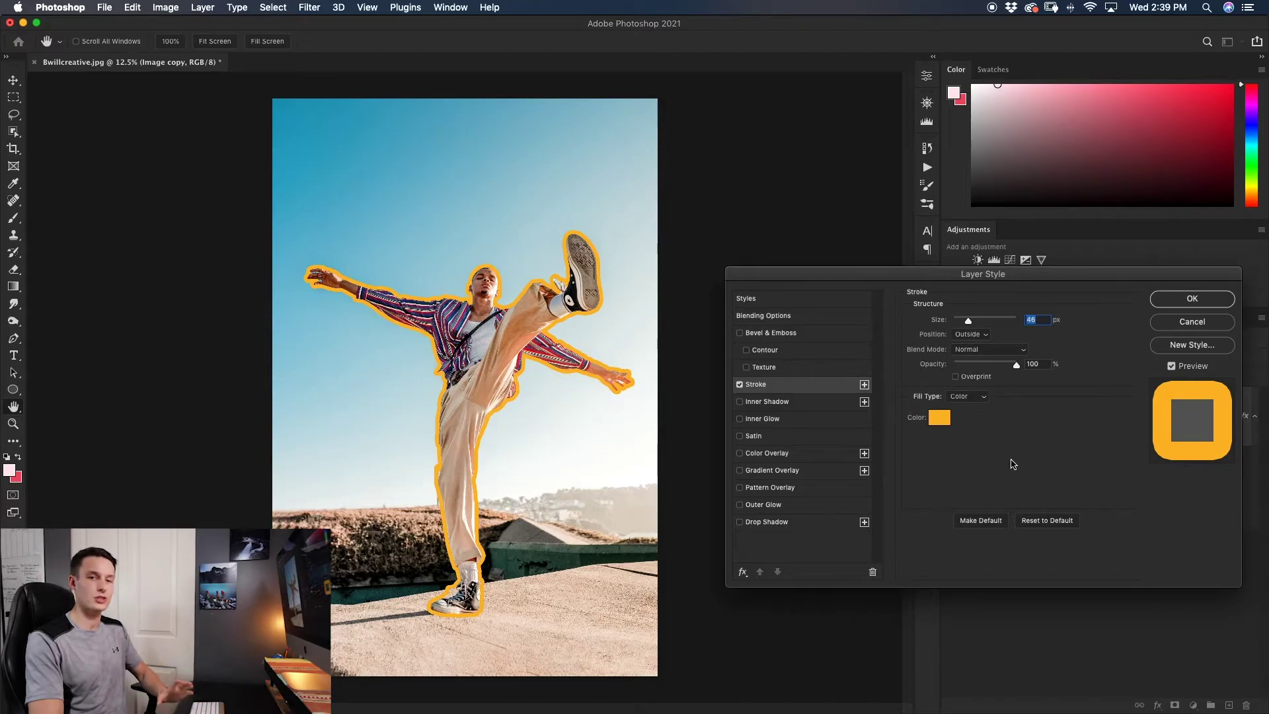
Add a second Stroke in cyan at 76 px outside the orange outline, plus a third Stroke
{"action": "left_click", "coordinate": [865, 385]}
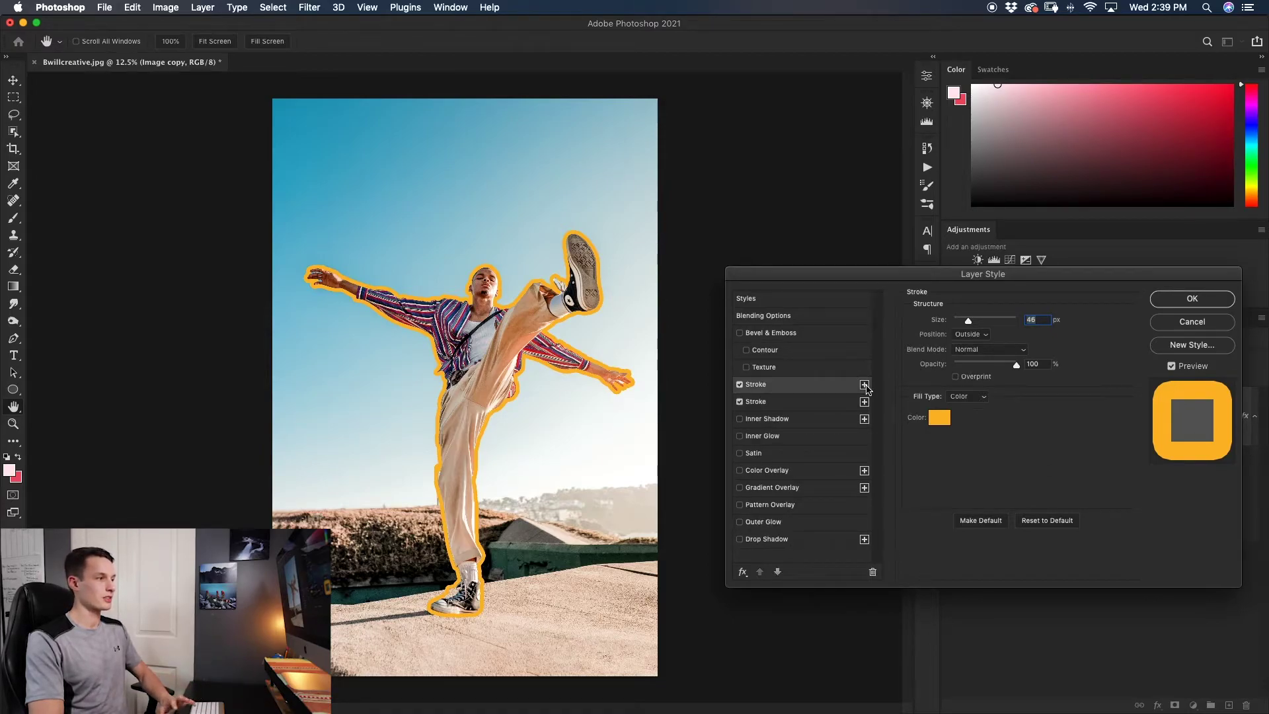
{"action": "left_click", "coordinate": [812, 386]}
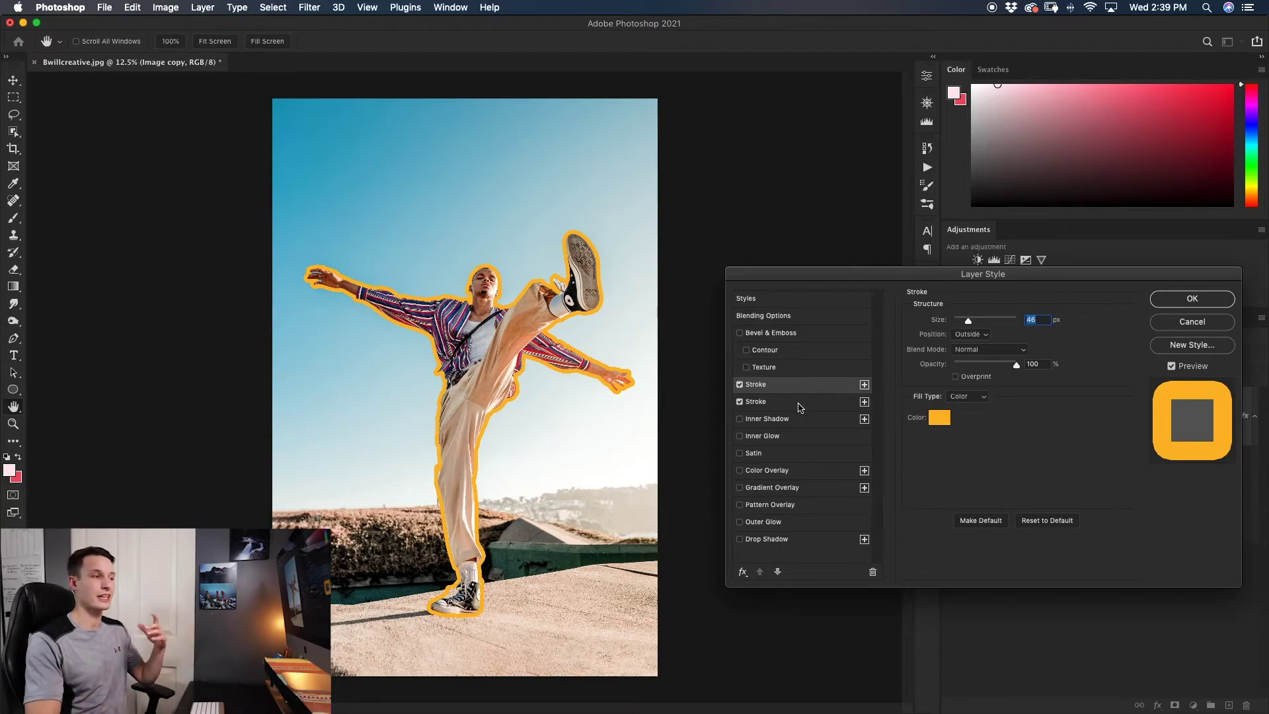
{"action": "left_click", "coordinate": [800, 403]}
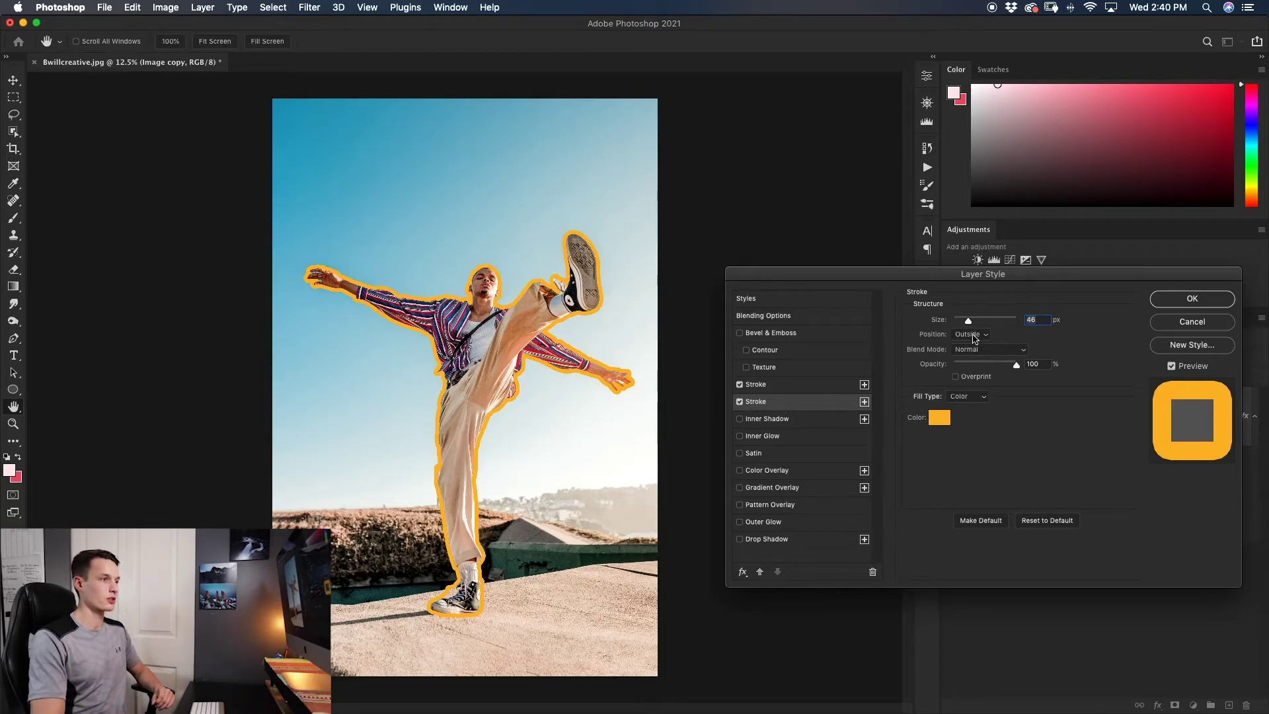
{"action": "left_click", "coordinate": [939, 419]}
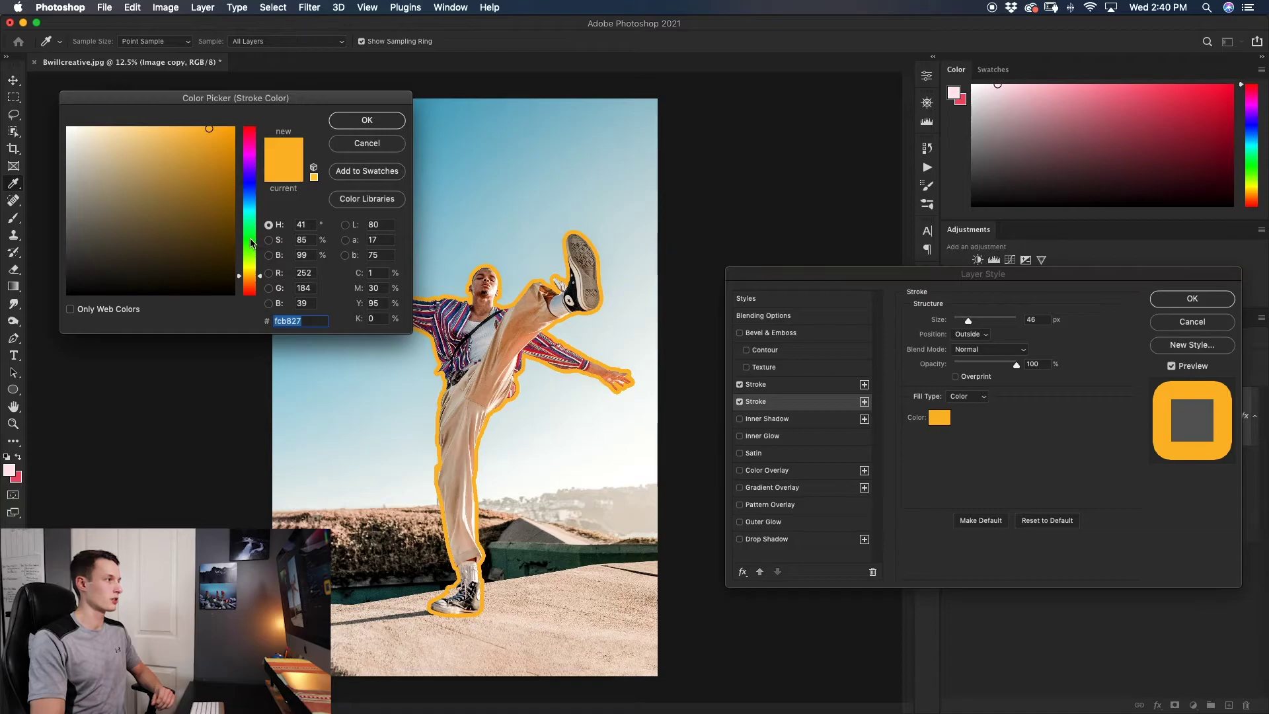
{"action": "left_click_drag", "start_coordinate": [251, 243], "coordinate": [249, 211]}
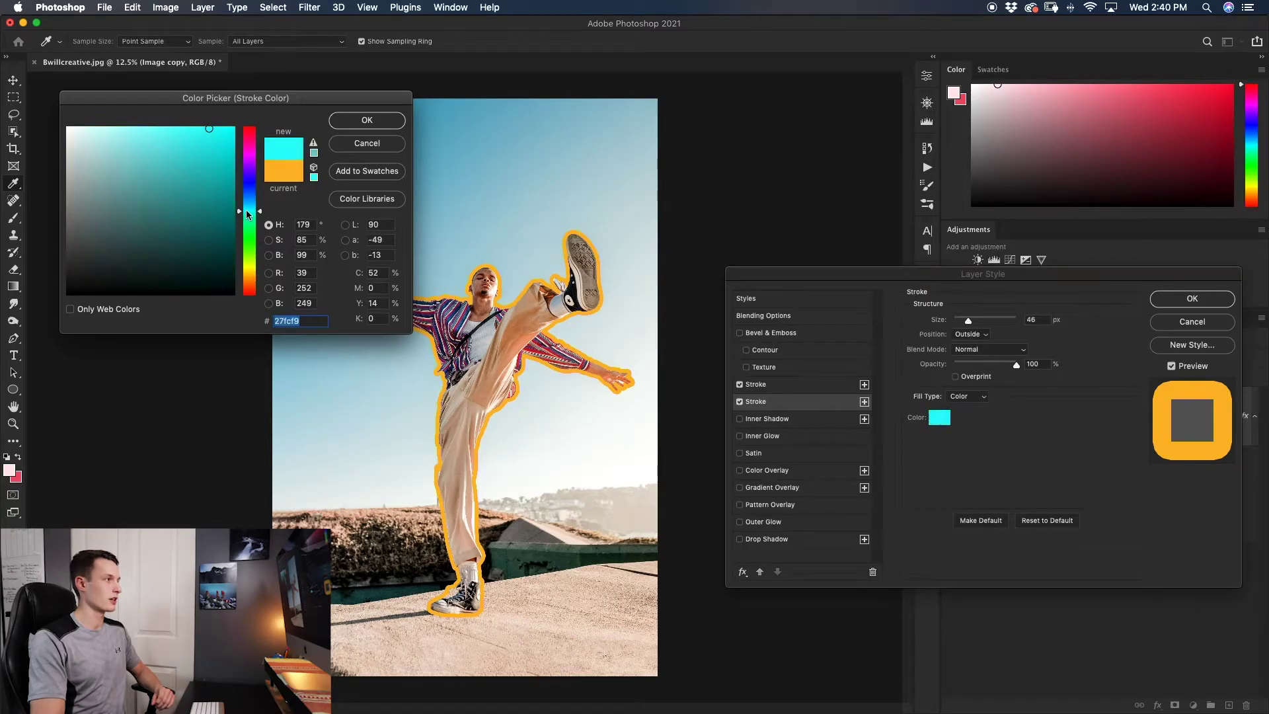
{"action": "left_click", "coordinate": [349, 126]}
{"action": "left_click_drag", "start_coordinate": [969, 322], "coordinate": [977, 322]}
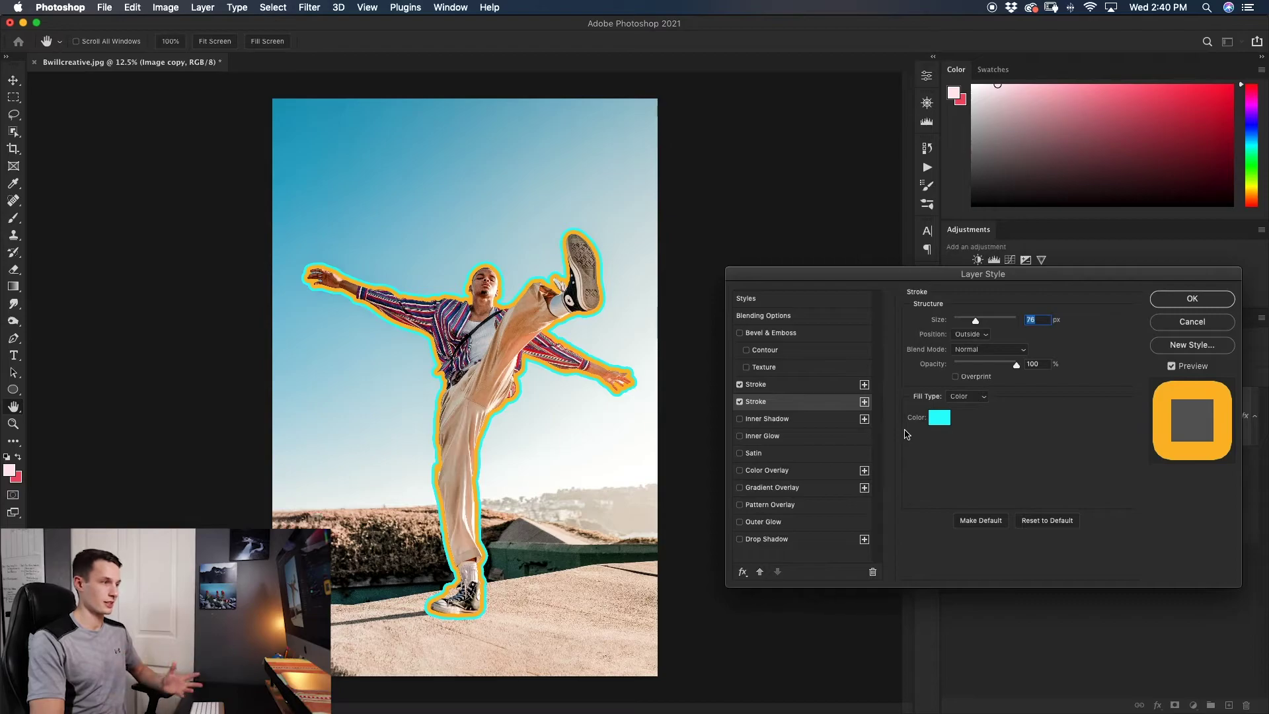
{"action": "left_click", "coordinate": [864, 401]}
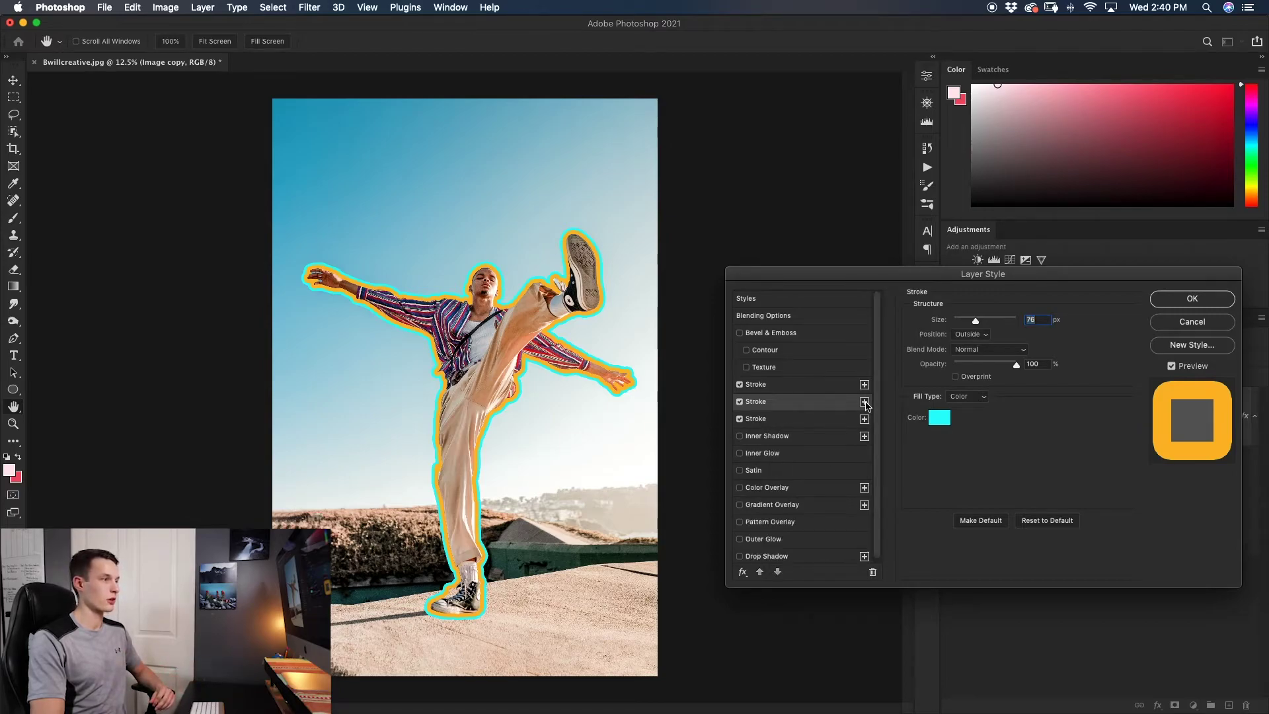
Make the third Stroke orange-red and about 109 px wide
{"action": "left_click", "coordinate": [819, 422]}
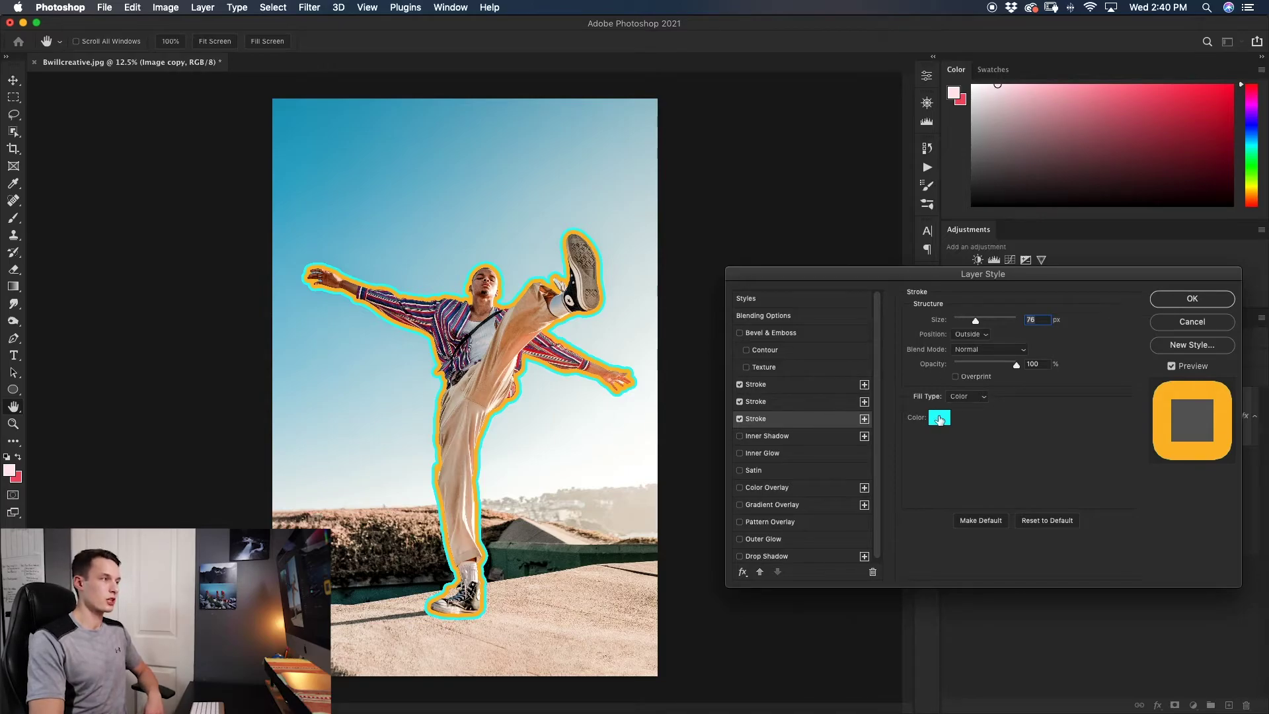
{"action": "left_click", "coordinate": [940, 419]}
{"action": "left_click_drag", "start_coordinate": [249, 258], "coordinate": [251, 290]}
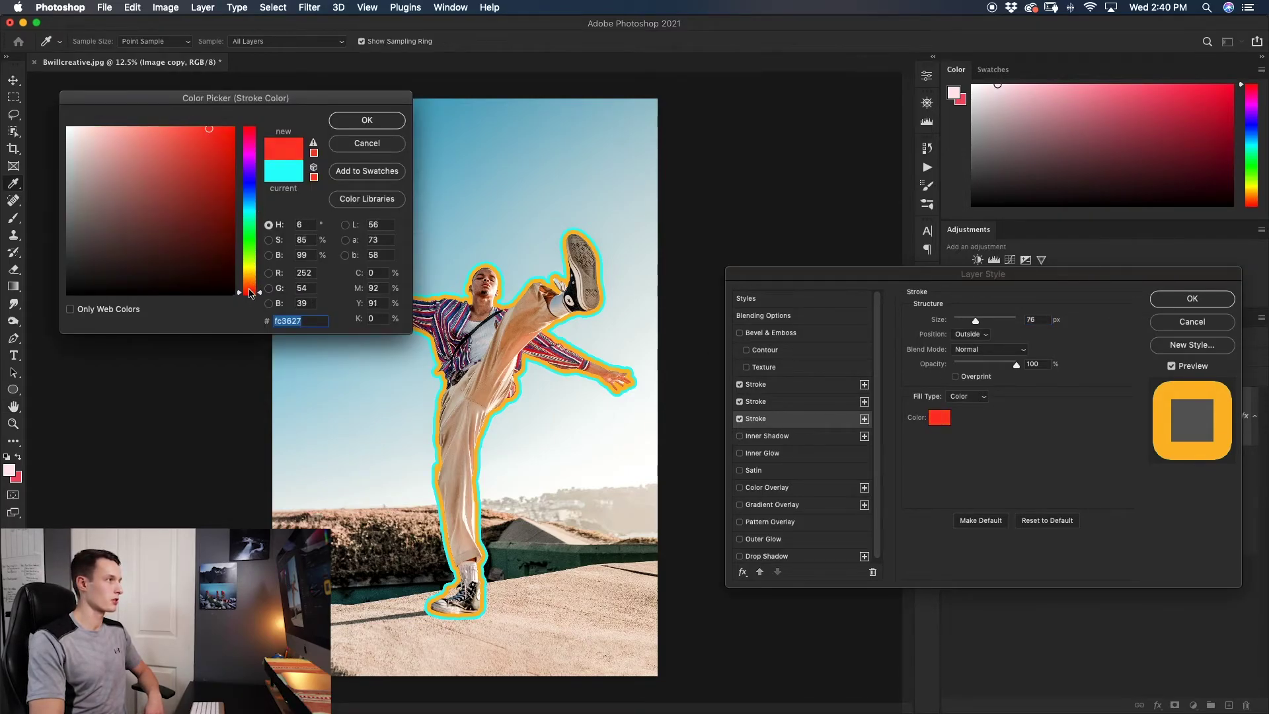
{"action": "left_click", "coordinate": [367, 120]}
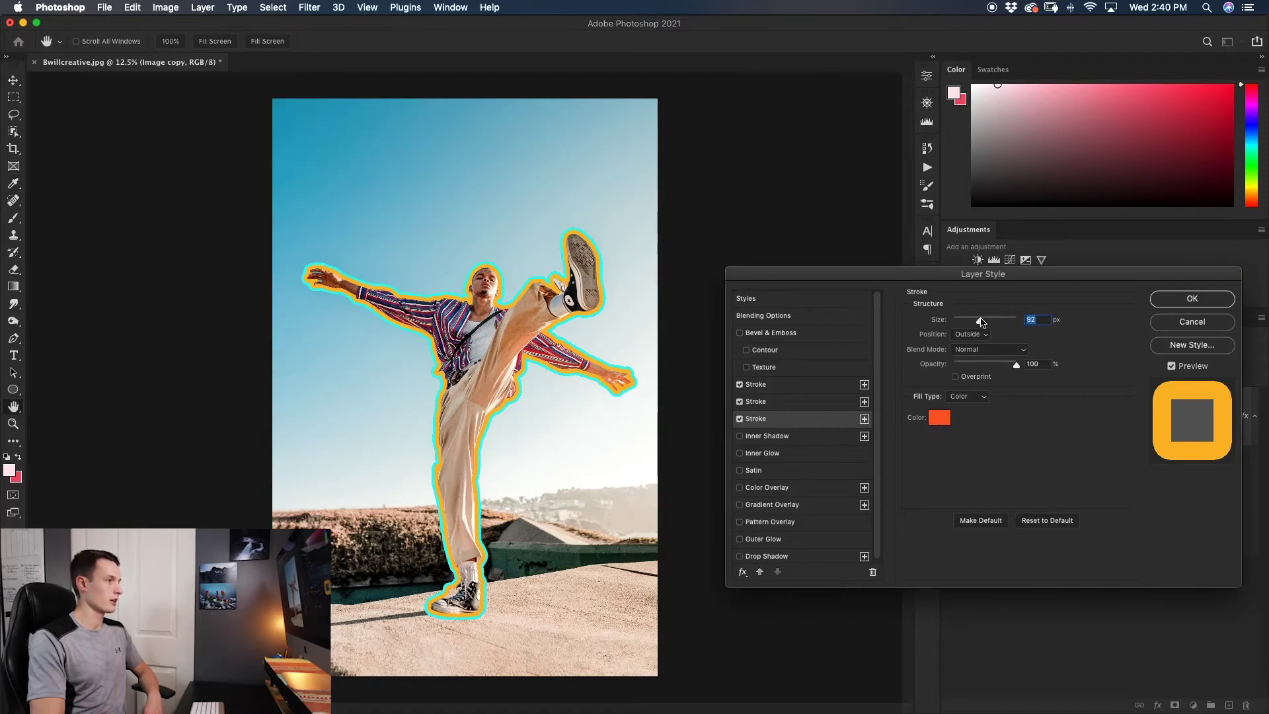
{"action": "left_click_drag", "start_coordinate": [981, 322], "coordinate": [984, 322]}
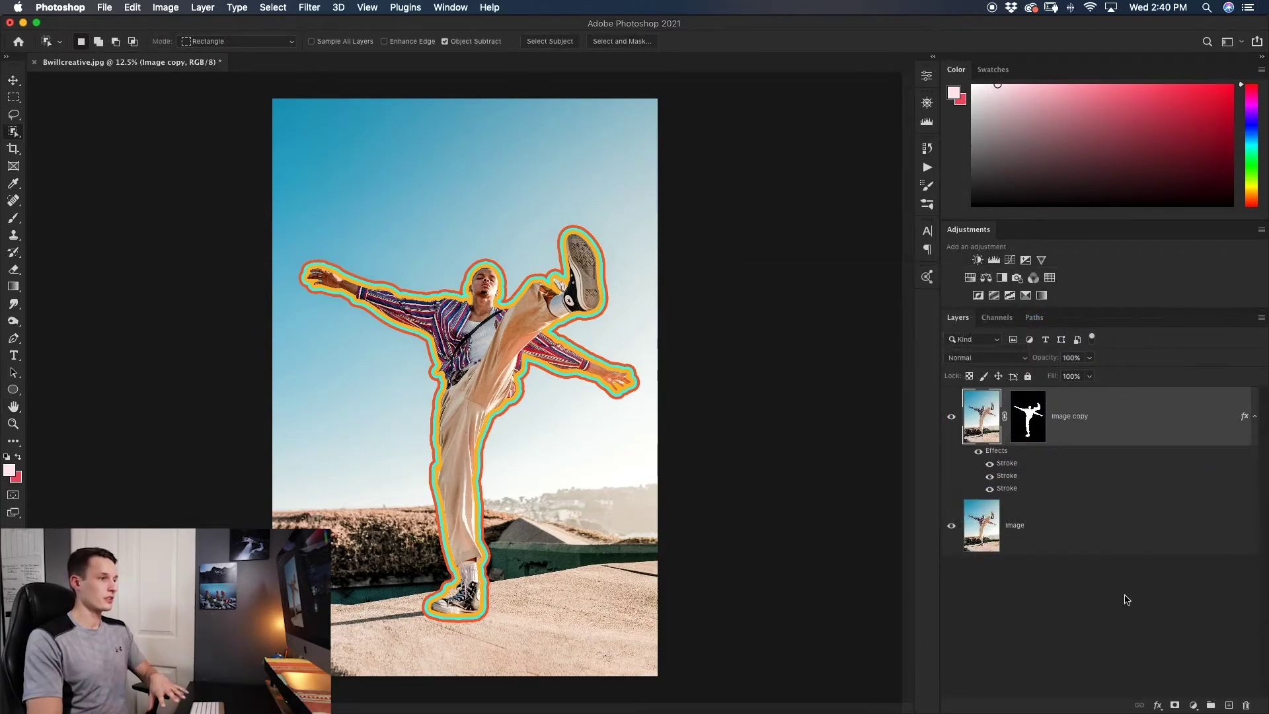
Delete the Image copy layer and give the Image layer a Stroke positioned Inside
{"action": "key", "text": "Delete"}
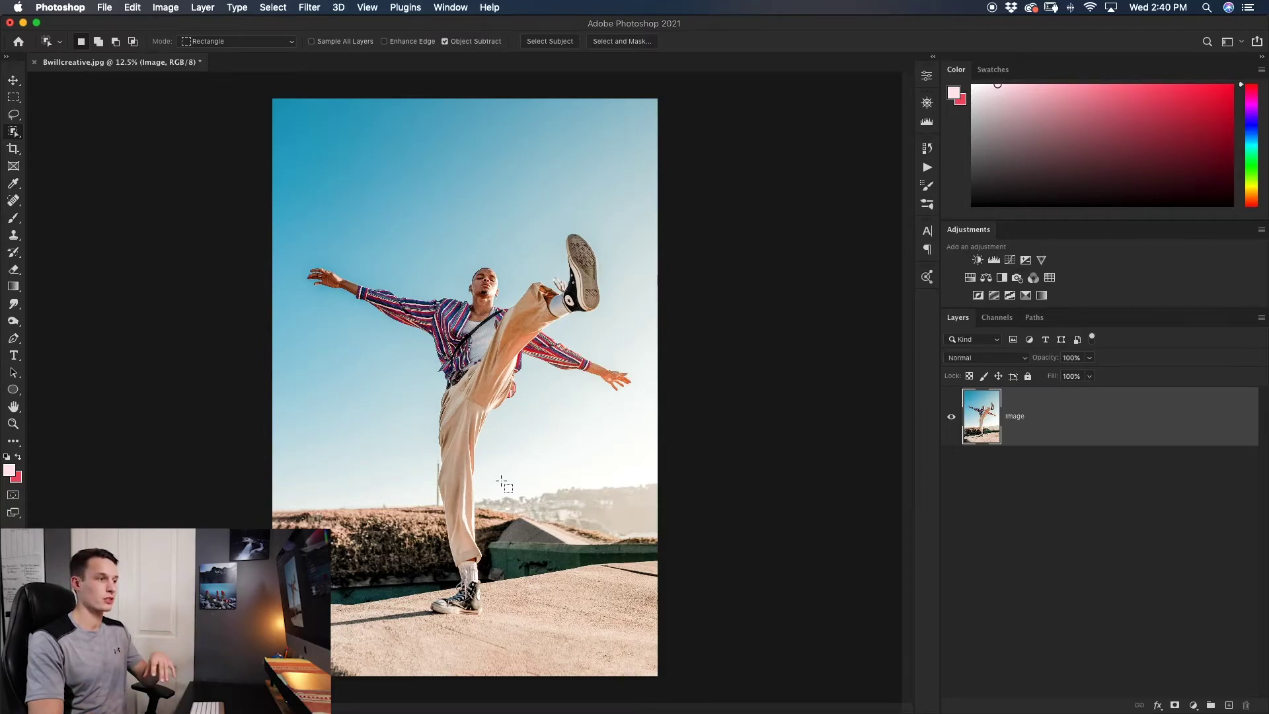
{"action": "double_click", "coordinate": [1164, 426]}
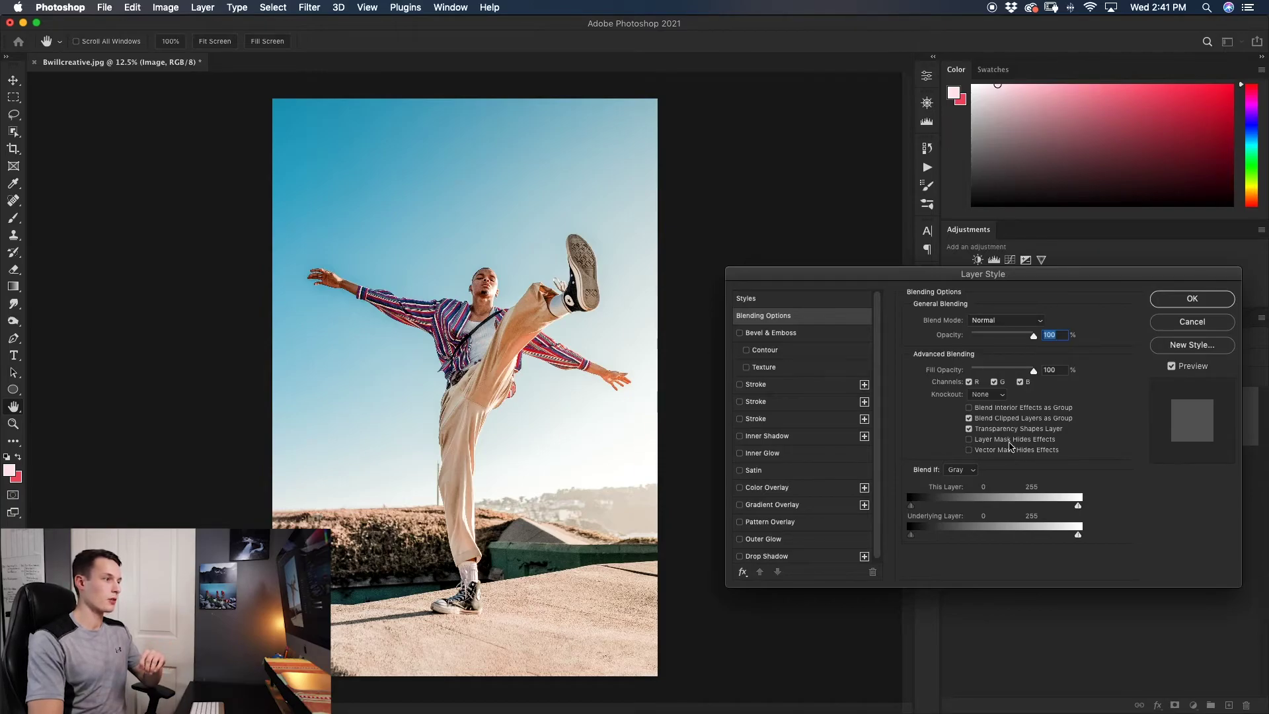
{"action": "left_click", "coordinate": [810, 390]}
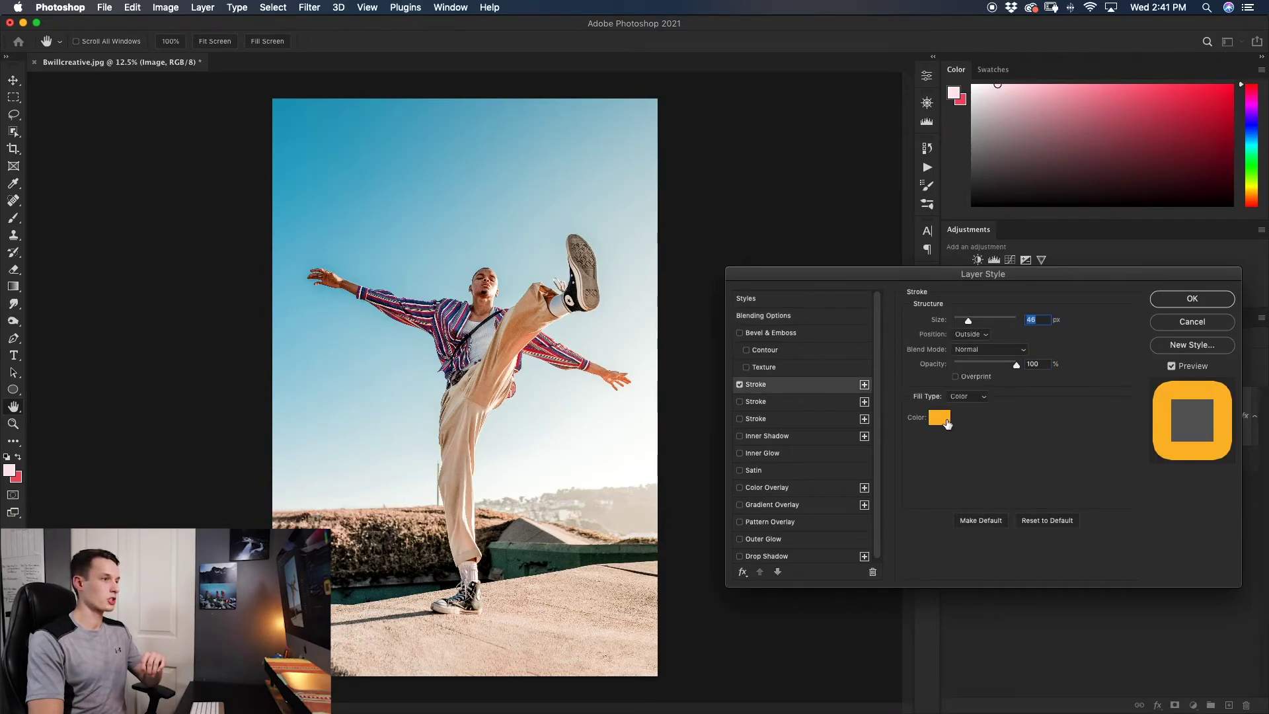
{"action": "left_click", "coordinate": [977, 339]}
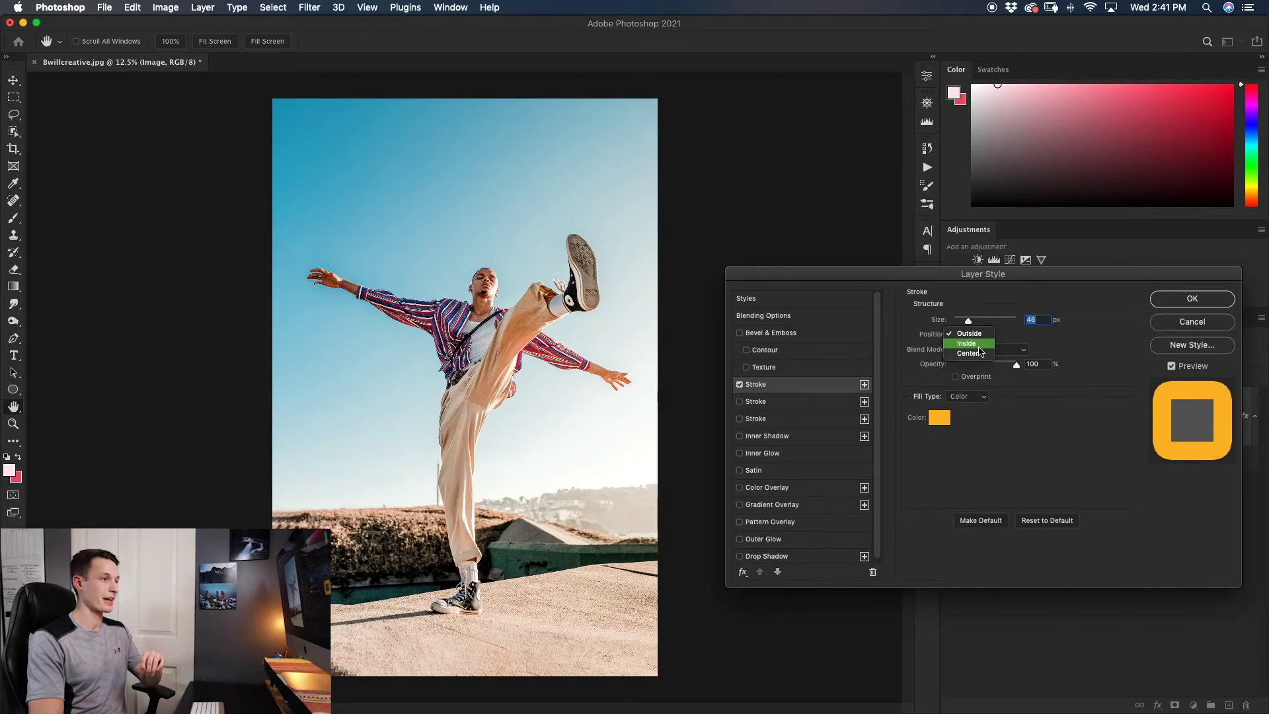
{"action": "left_click", "coordinate": [970, 348]}
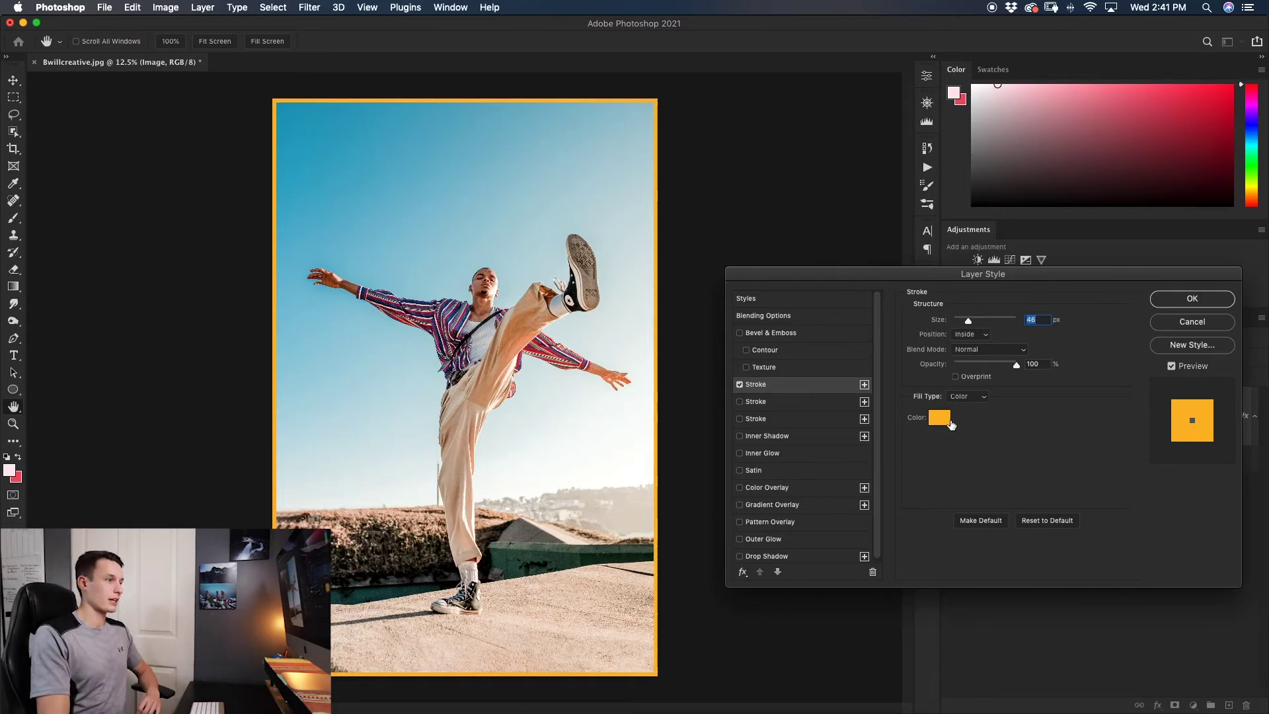
Set the frame Stroke colour to green and its size to about 70 px
{"action": "left_click", "coordinate": [945, 420]}
{"action": "left_click_drag", "start_coordinate": [252, 267], "coordinate": [251, 242]}
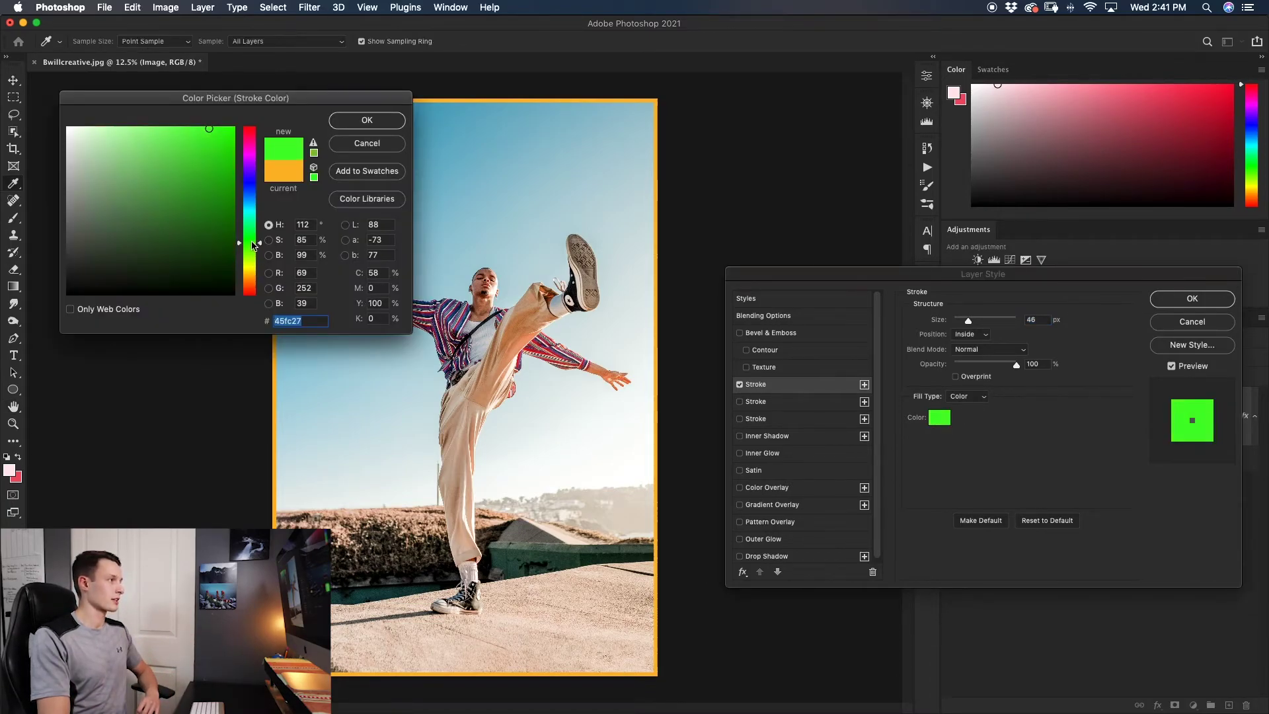
{"action": "left_click", "coordinate": [392, 119]}
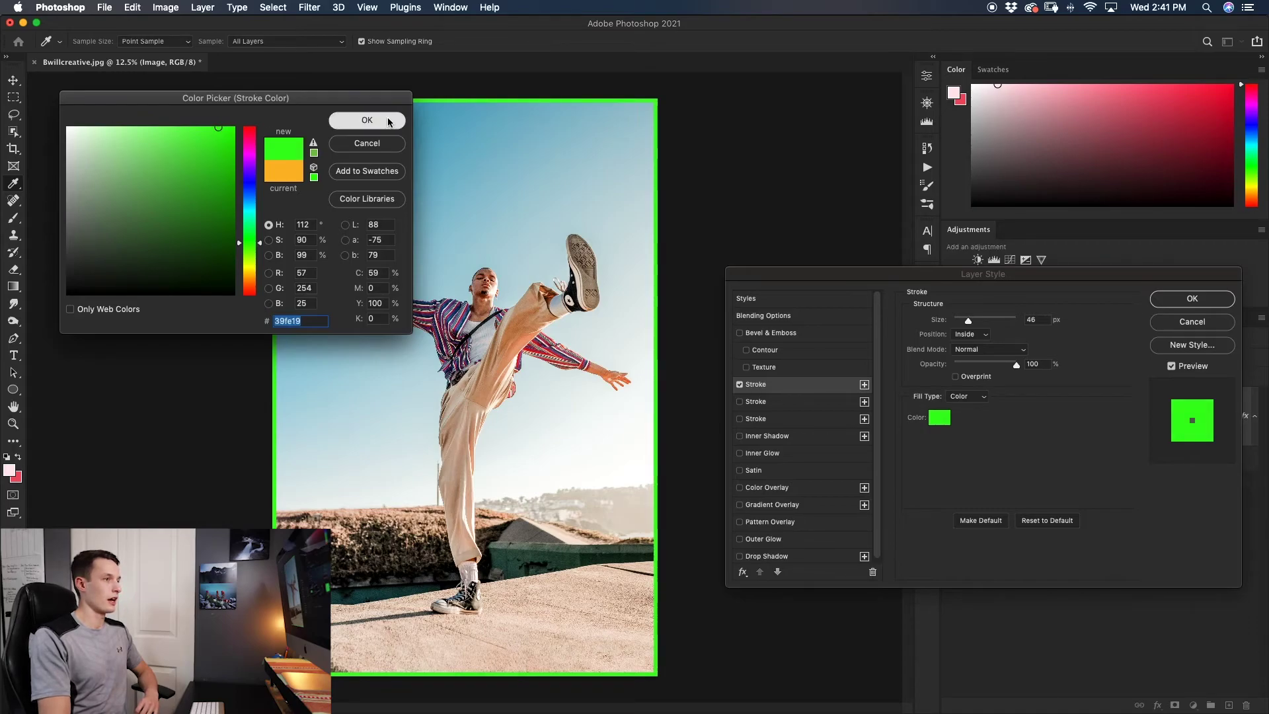
{"action": "left_click_drag", "start_coordinate": [972, 321], "coordinate": [975, 325]}
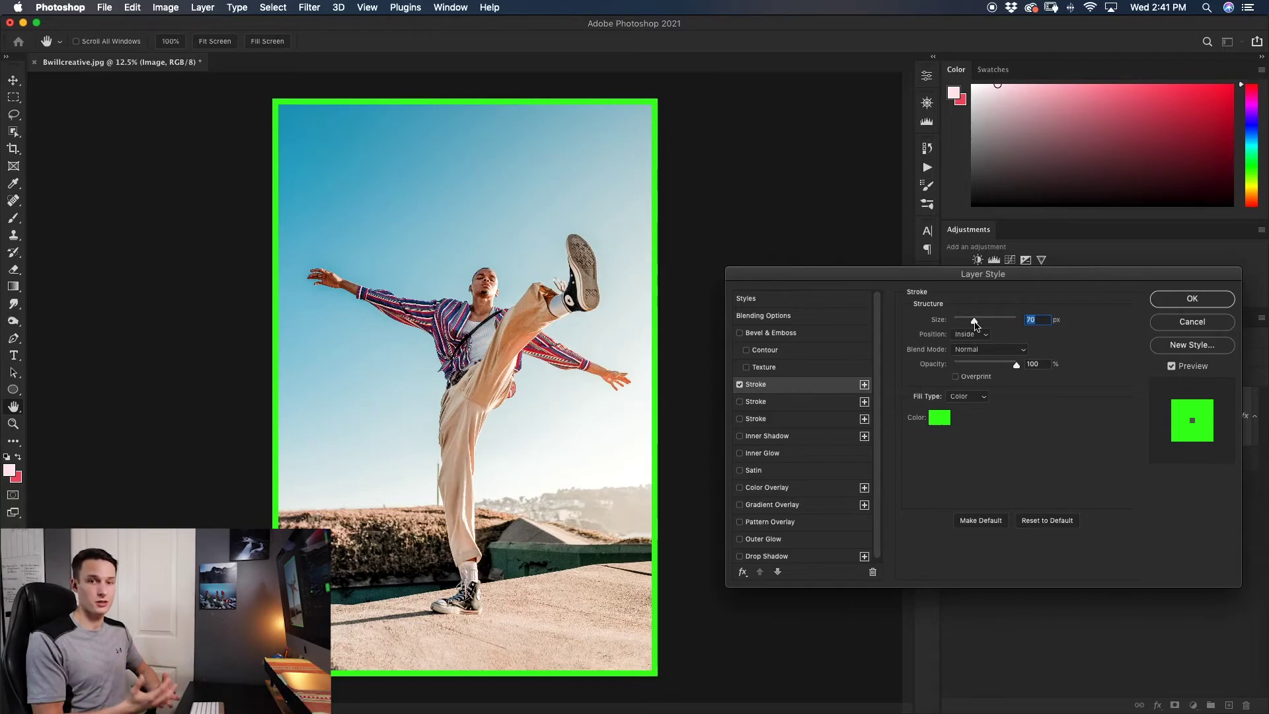